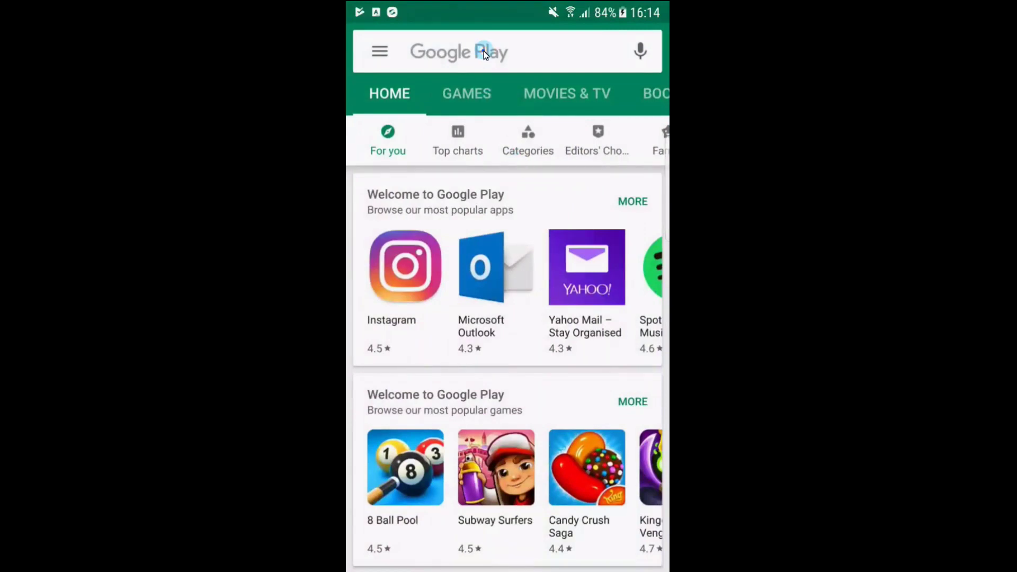
# Search the Play Store for 'bitde' and install Bitdefender Mobile Security & Antivirus
pyautogui.click(484, 50)
pyautogui.write('bitde')
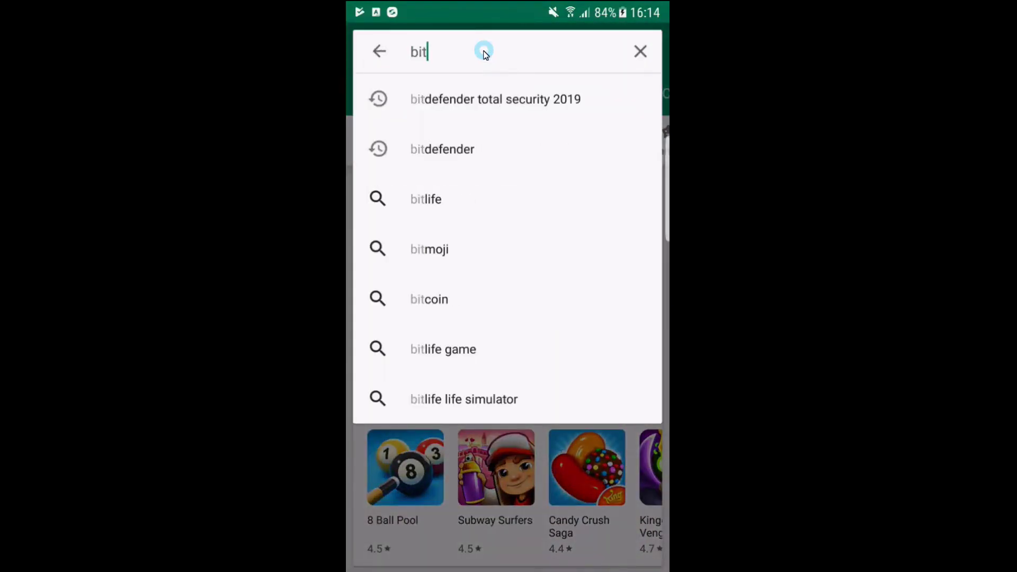
pyautogui.click(472, 109)
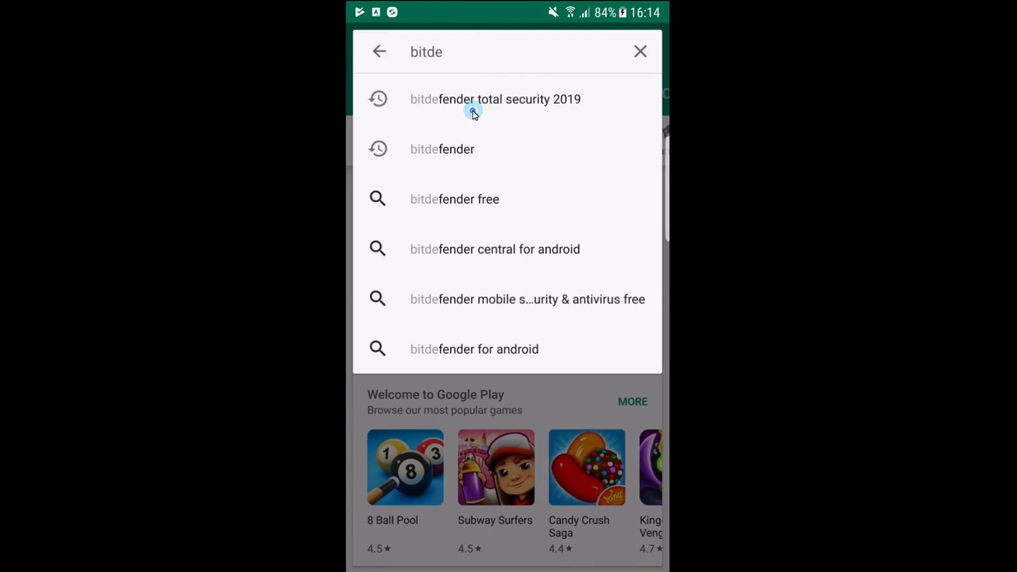
pyautogui.click(412, 113)
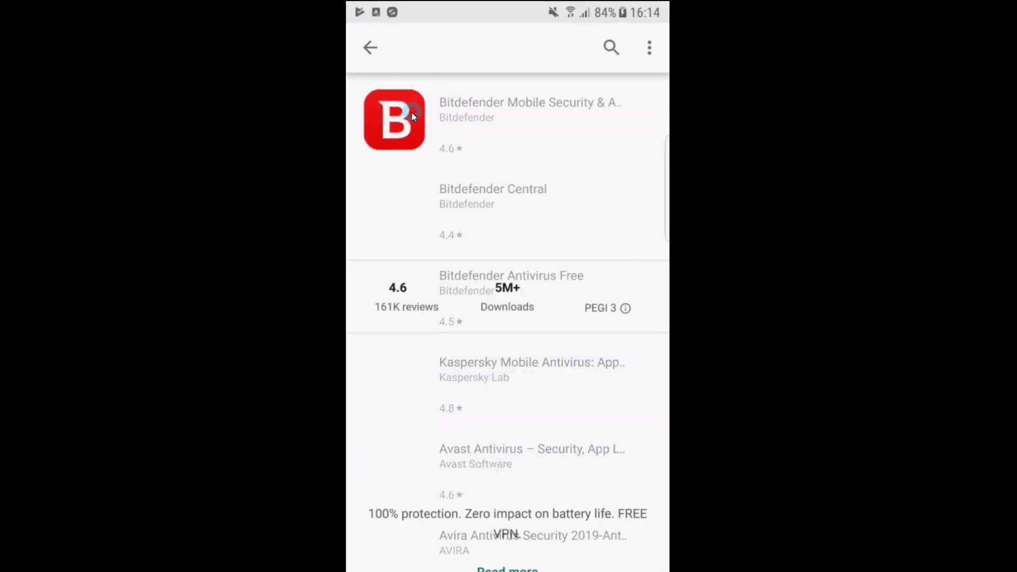
pyautogui.click(630, 212)
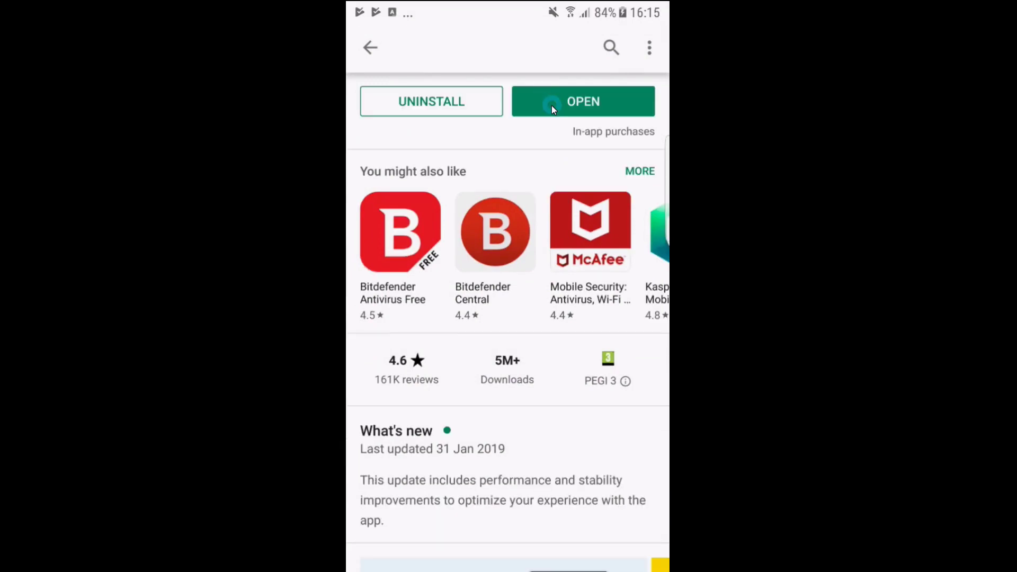
# Launch the app, accept the Subscription agreement, start quick setup and activate Web Protection
pyautogui.click(552, 106)
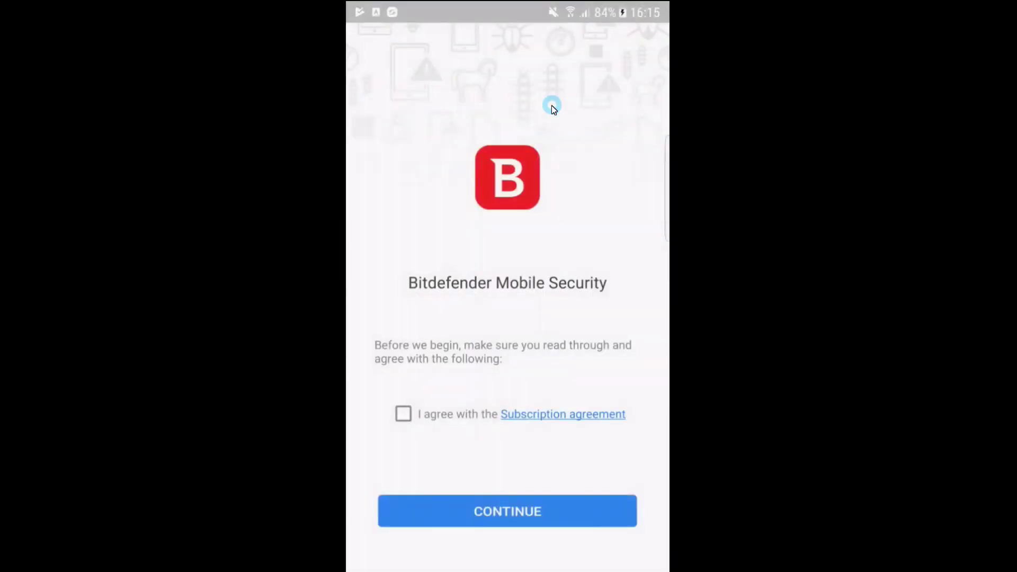
pyautogui.click(403, 414)
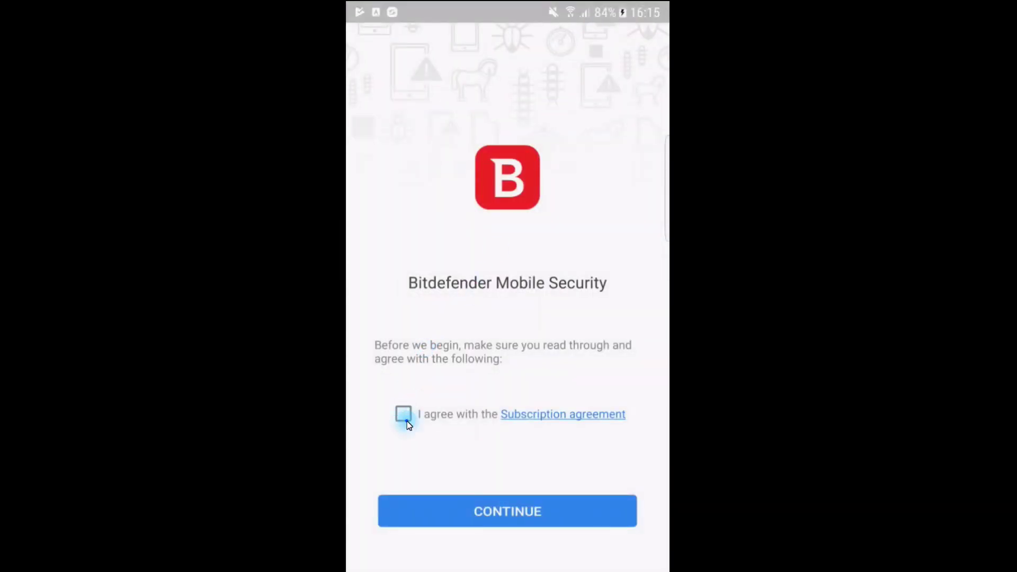
pyautogui.click(492, 511)
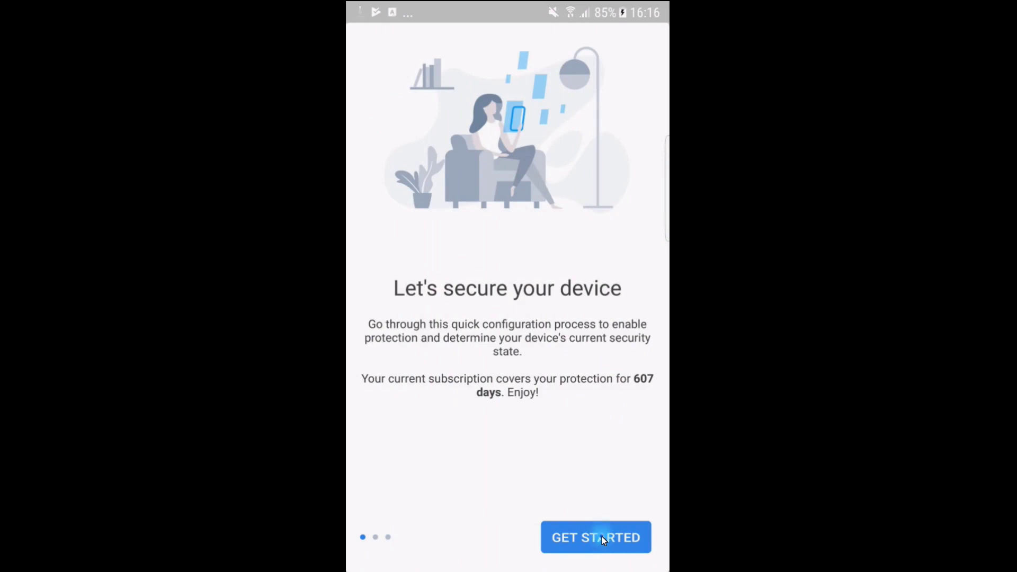
pyautogui.click(603, 538)
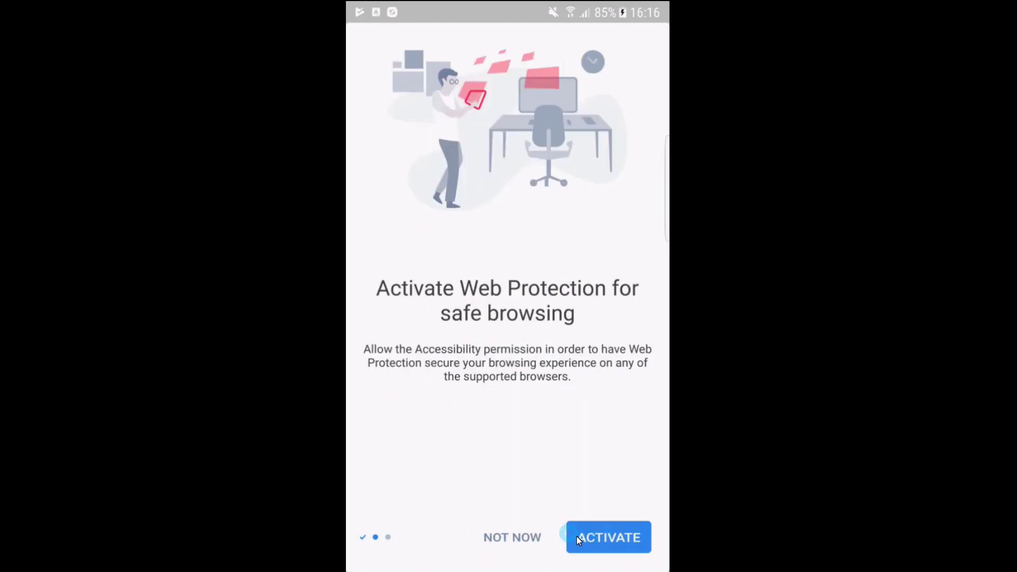
pyautogui.click(609, 547)
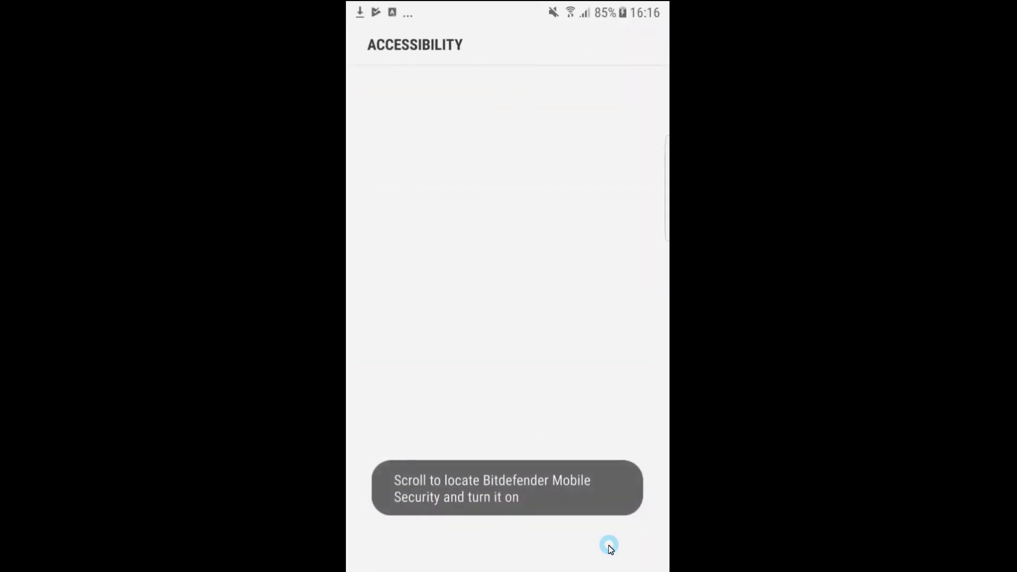
# Switch on the Bitdefender Mobile Security accessibility service, confirm its permissions, and return to the app
pyautogui.scroll(-5, 487, 322)
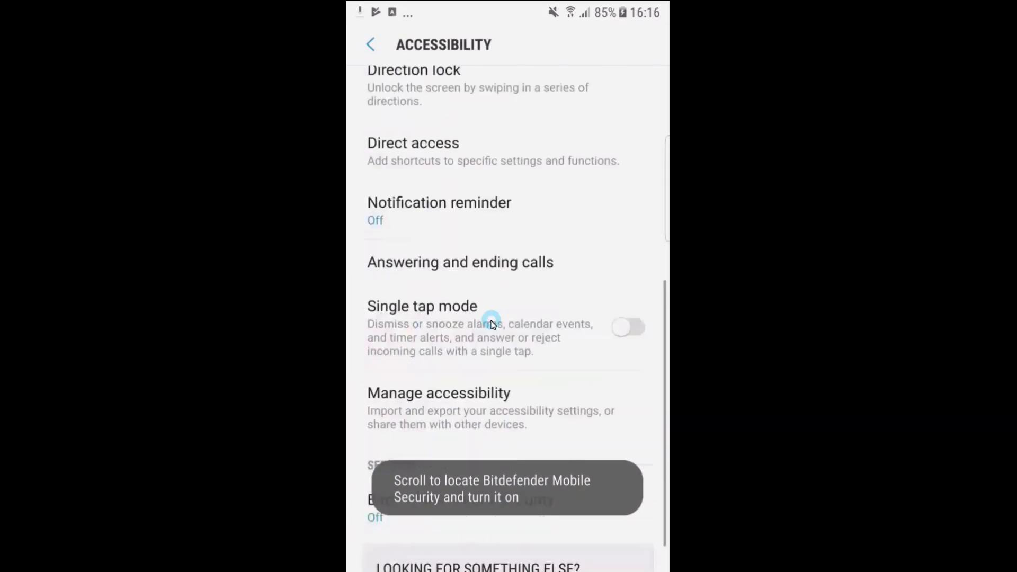
pyautogui.scroll(-2, 490, 323)
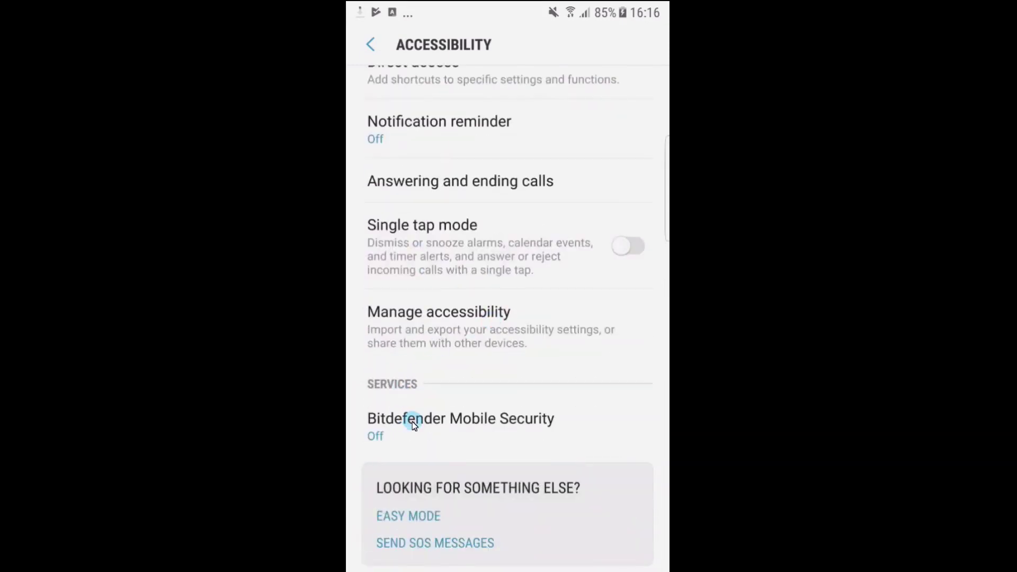
pyautogui.click(496, 429)
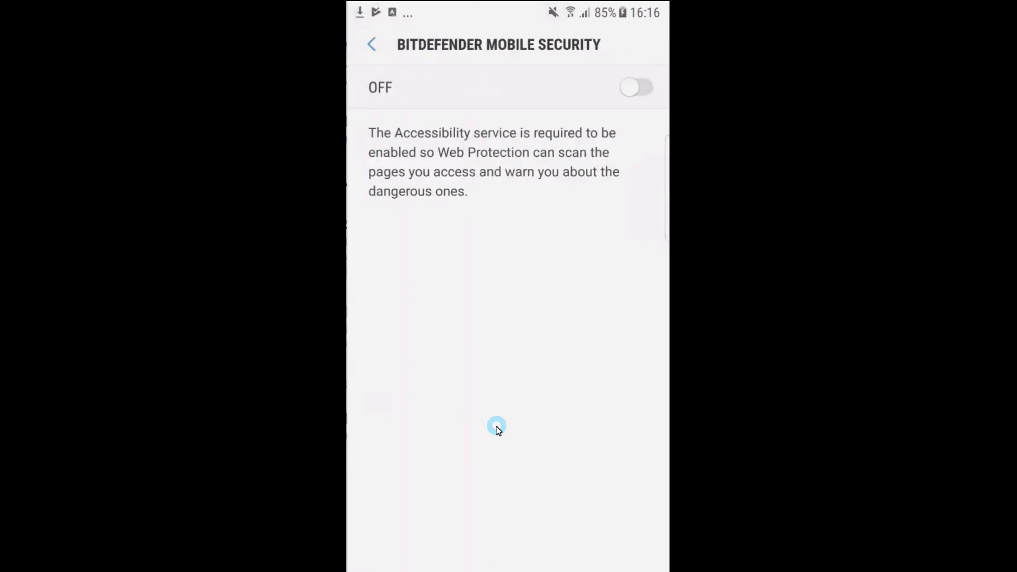
pyautogui.click(643, 94)
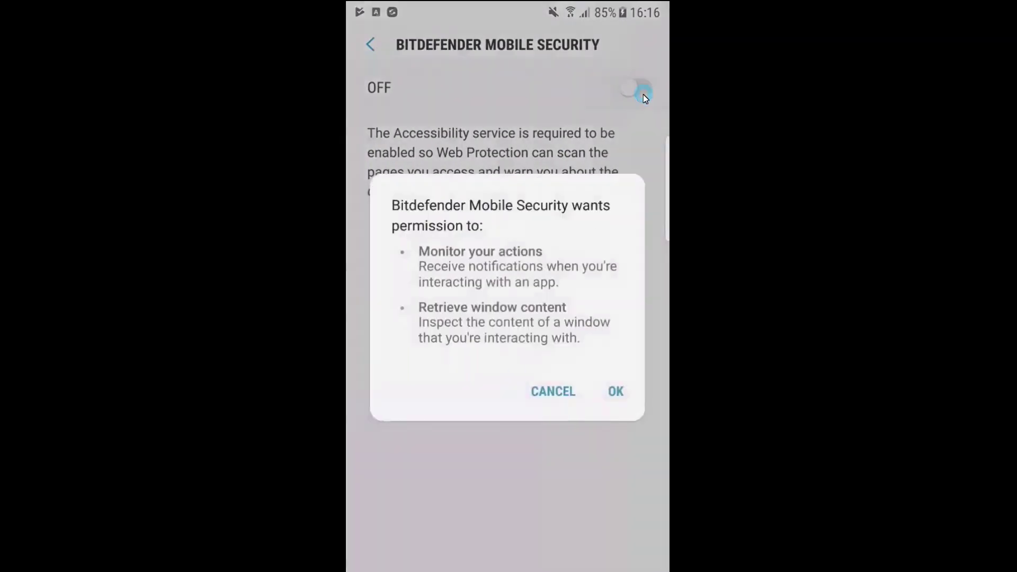
pyautogui.click(618, 392)
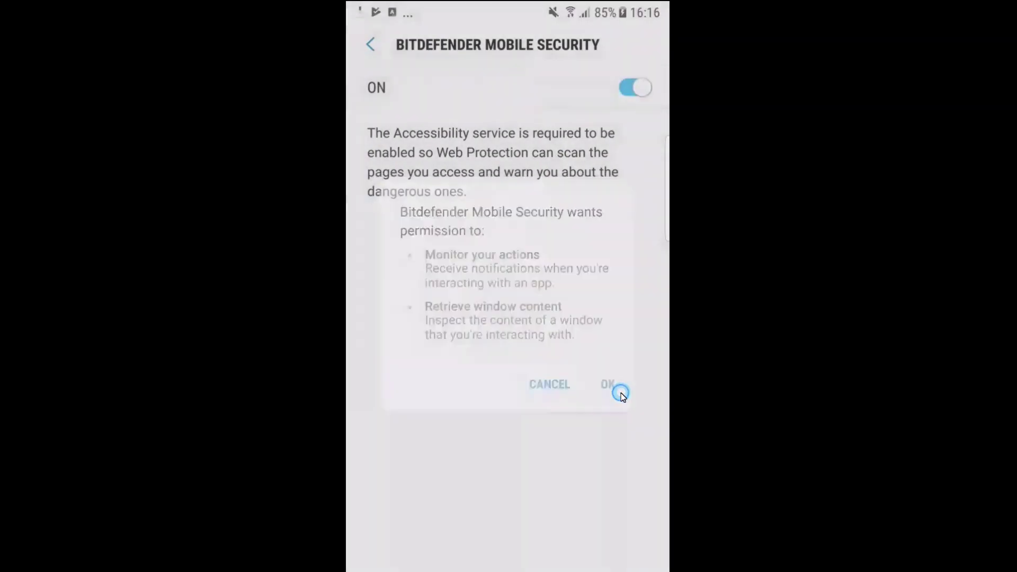
pyautogui.click(372, 46)
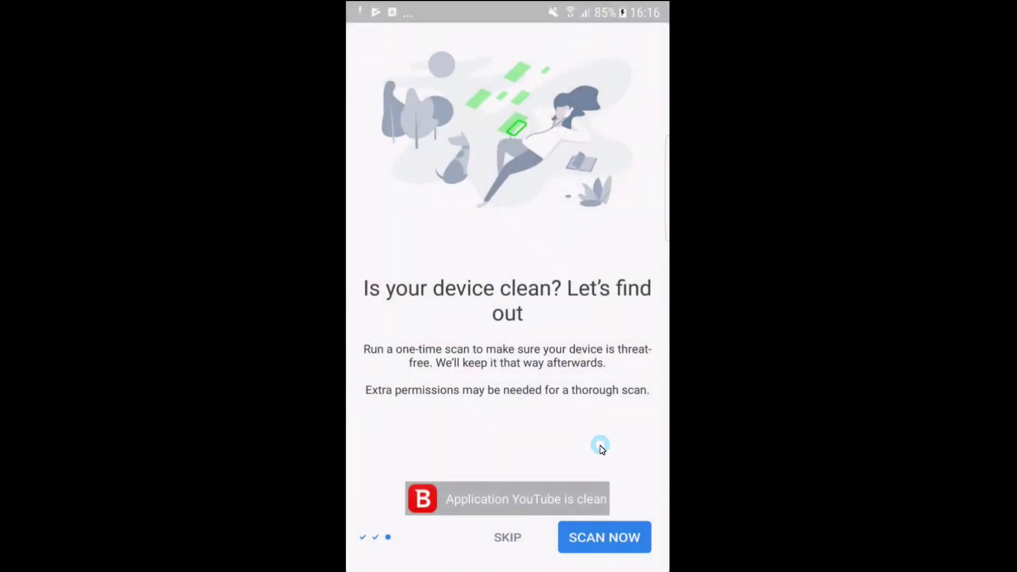
# Run the first device scan, dismiss the Autopilot card, and activate Anti-Theft
pyautogui.click(602, 545)
pyautogui.click(614, 444)
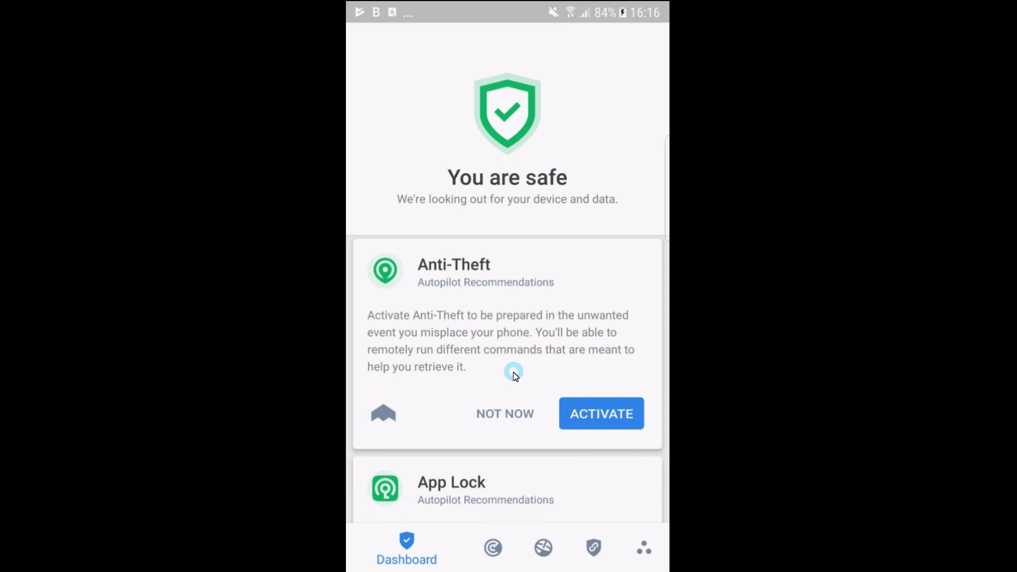
pyautogui.click(602, 419)
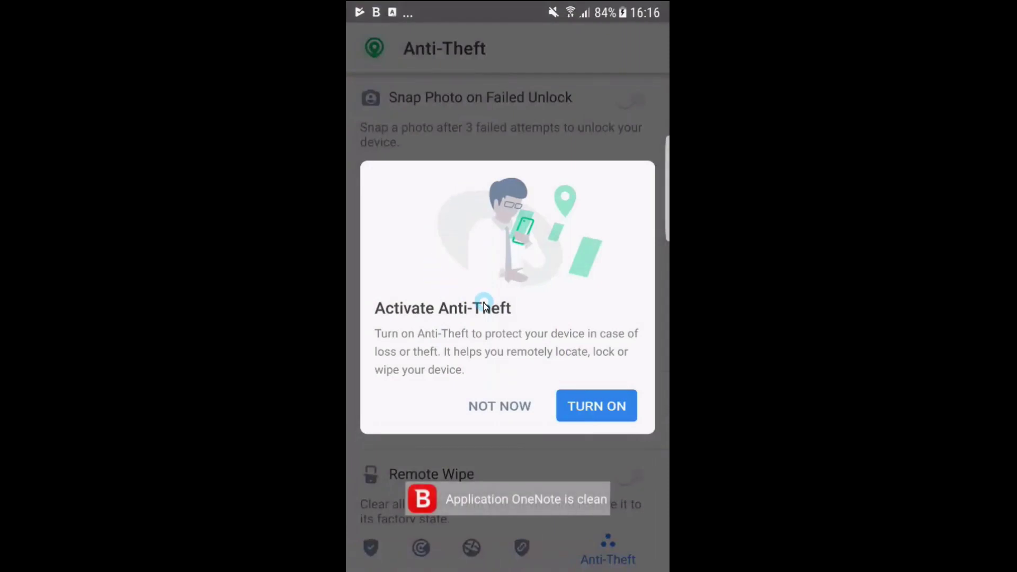
# Turn on Anti-Theft, allow location access, and grant Bitdefender device administrator rights
pyautogui.click(595, 405)
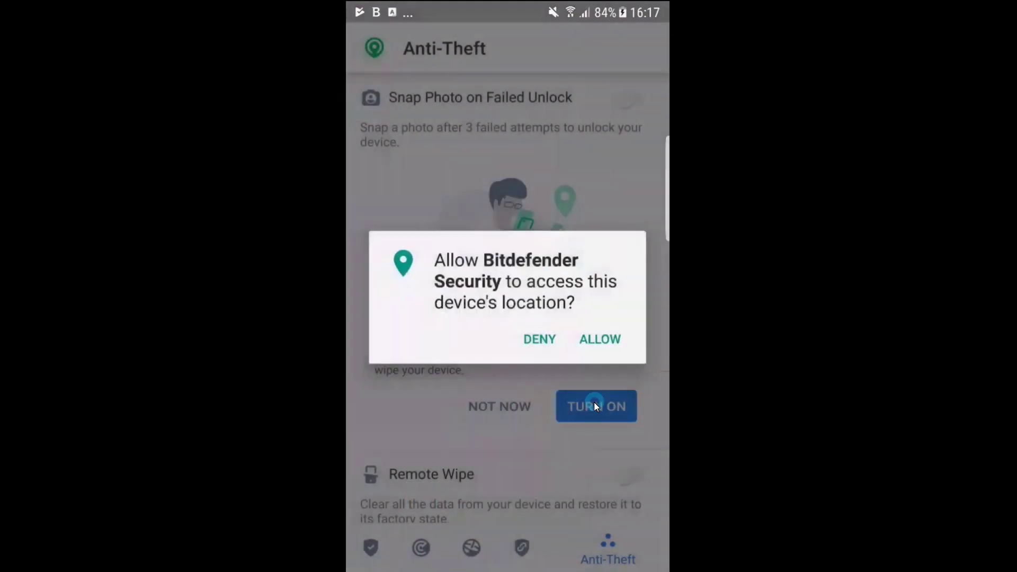
pyautogui.click(591, 341)
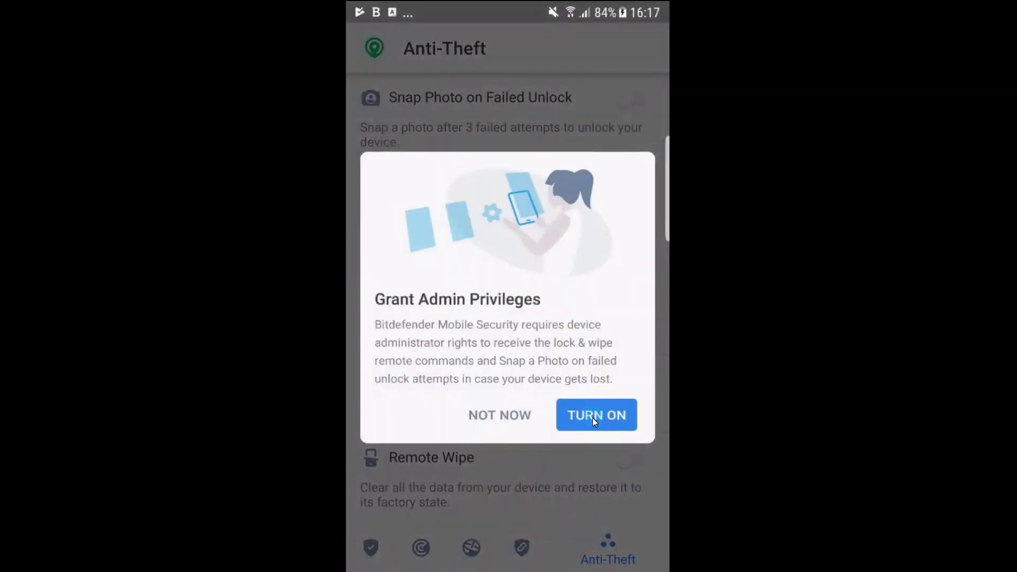
pyautogui.click(593, 417)
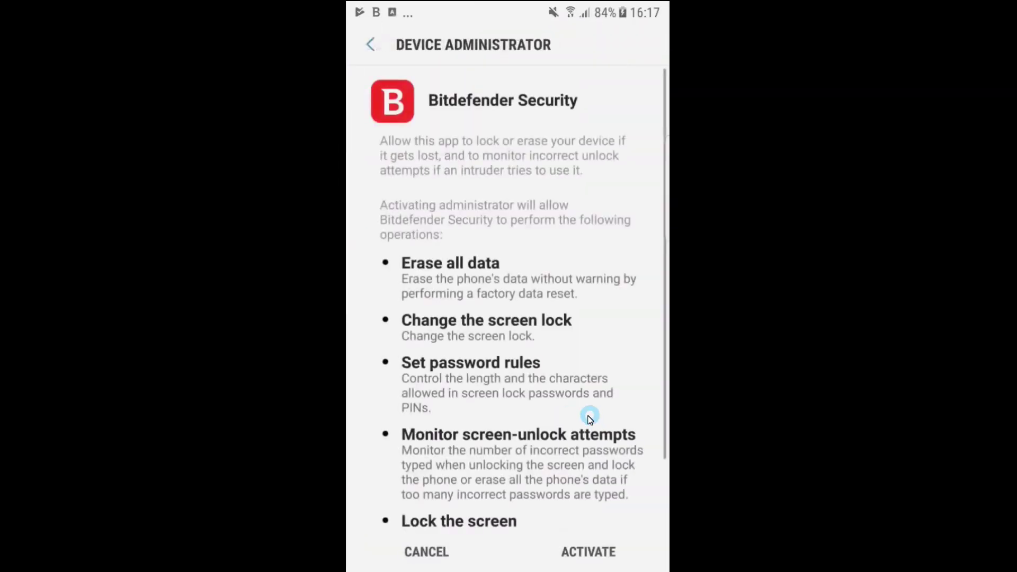
pyautogui.scroll(-3, 550, 479)
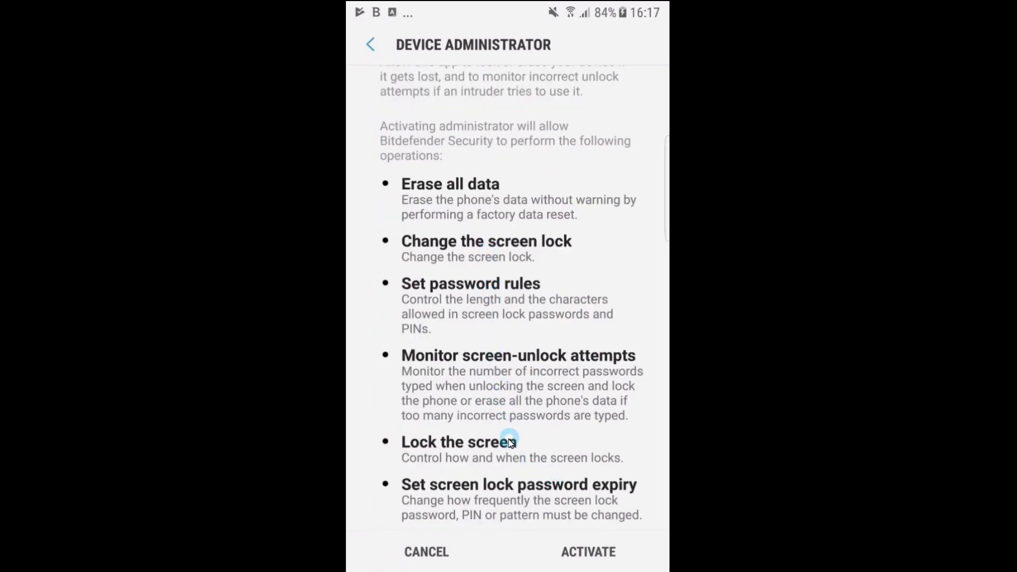
pyautogui.click(590, 554)
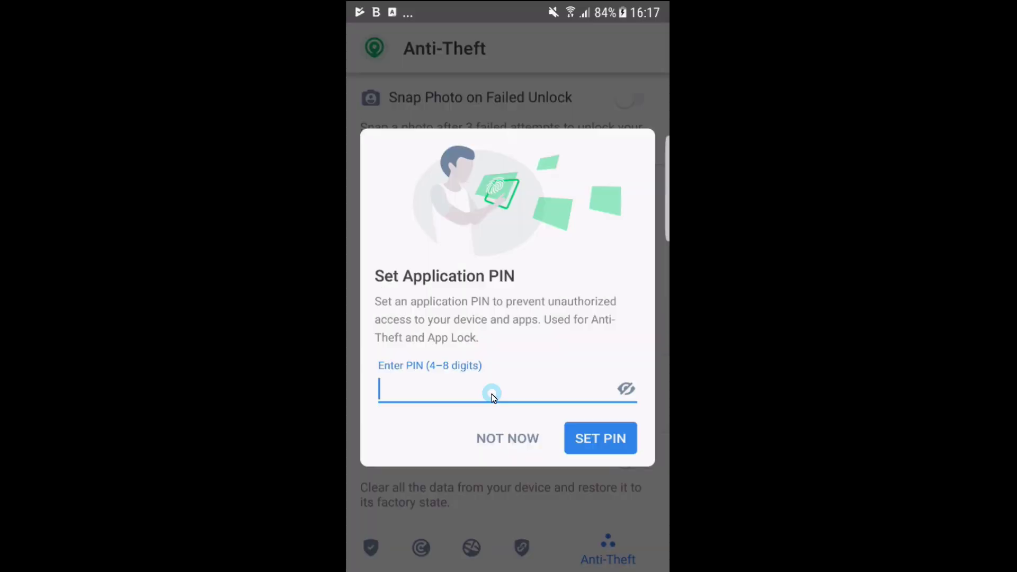
# Set a six-digit application PIN and enable Snap Photo on failed unlocks
pyautogui.write('123456')
pyautogui.click(597, 439)
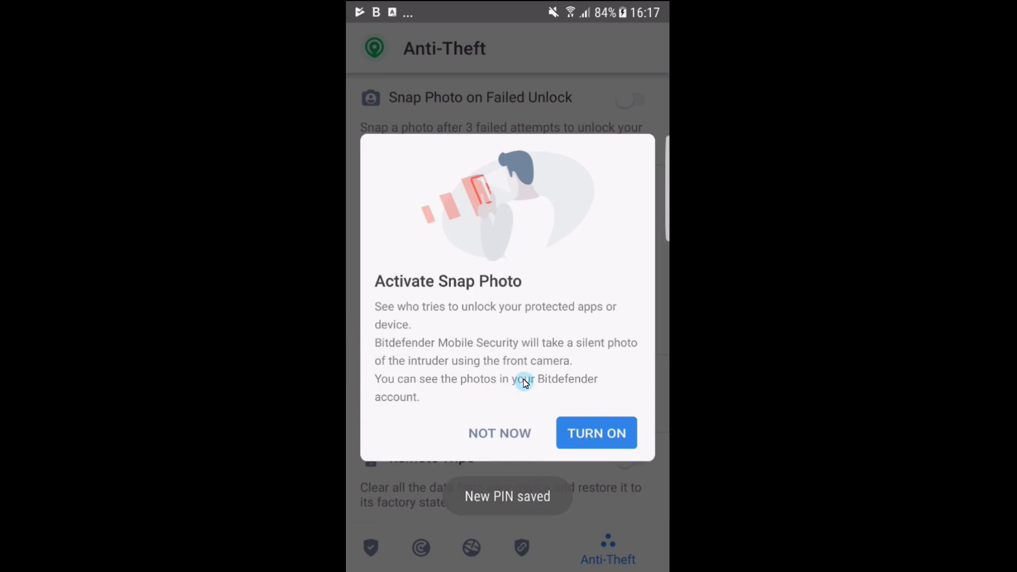
pyautogui.click(581, 433)
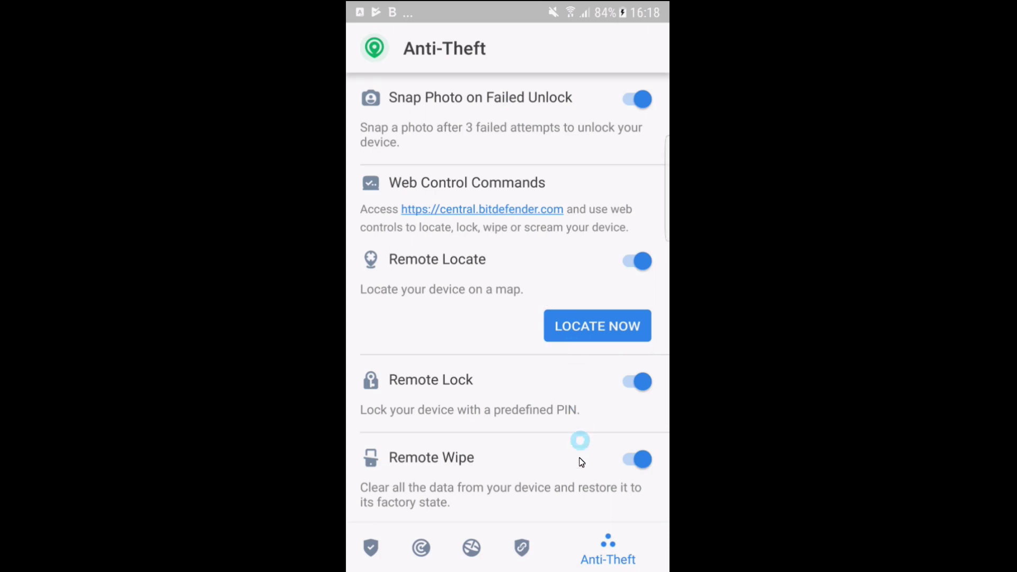
pyautogui.scroll(-2, 579, 465)
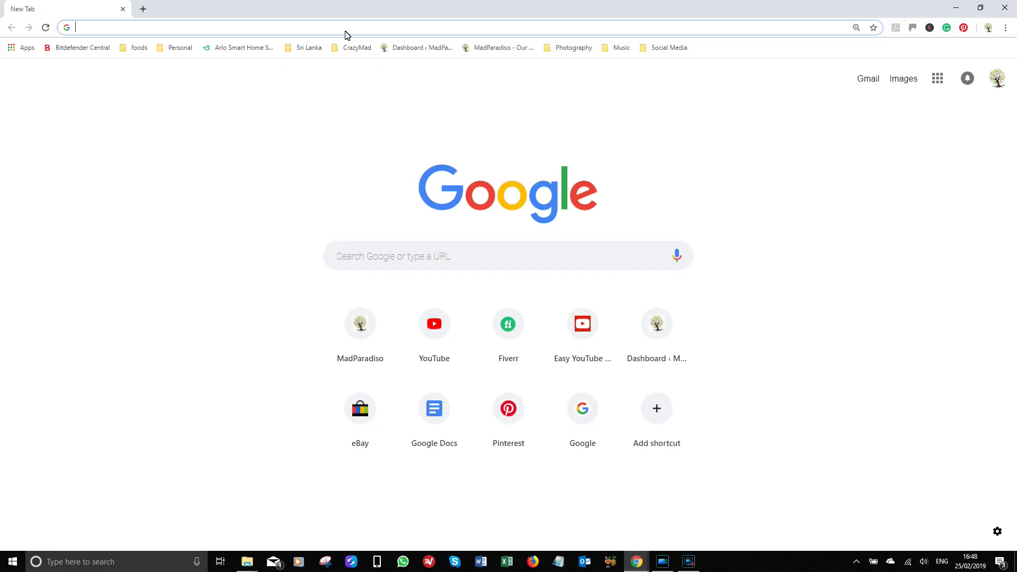
# Search Chrome for 'central bitdefender' and open the Bitdefender Central result
pyautogui.write('centra')
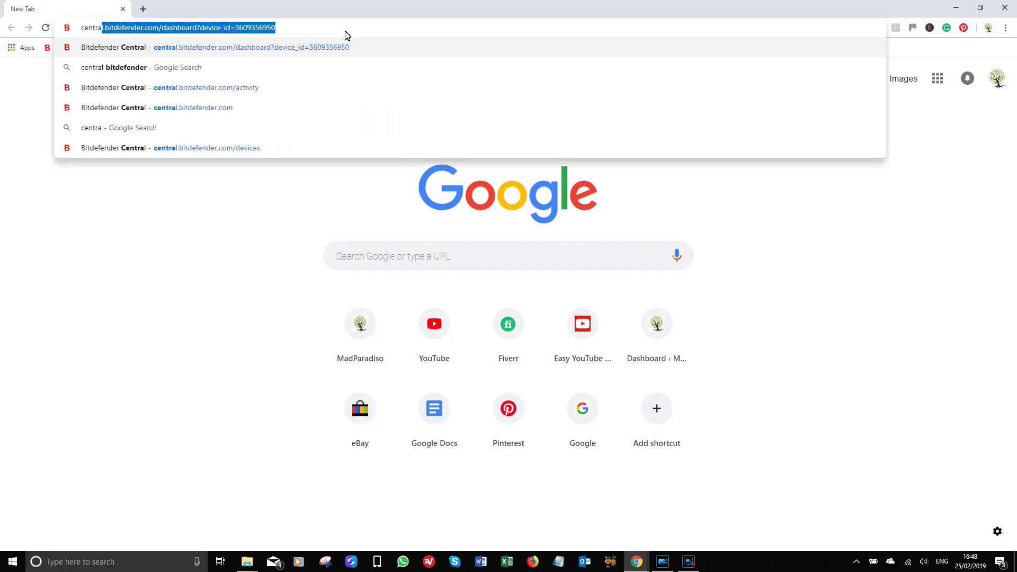
pyautogui.write('l bitdefender')
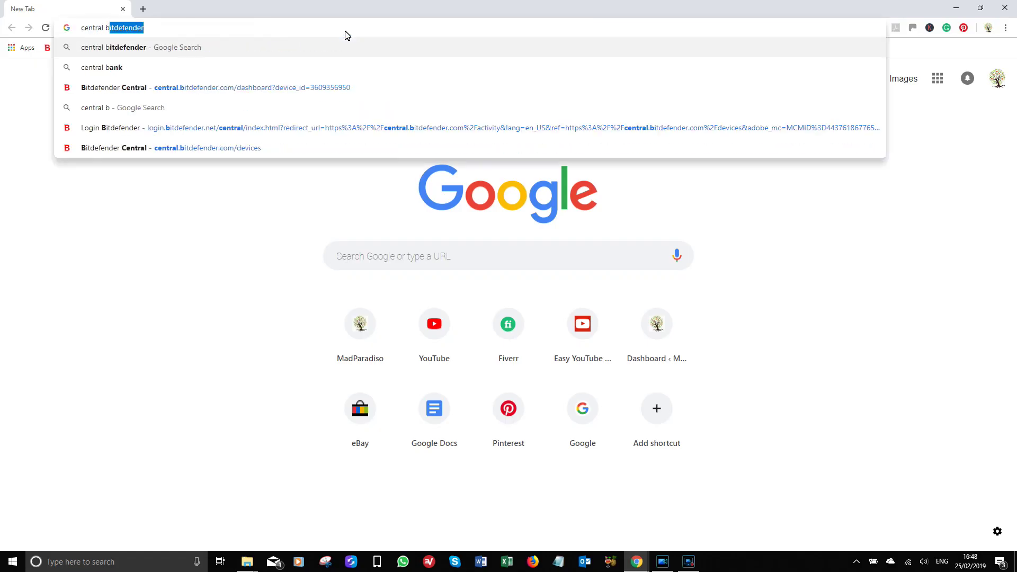
pyautogui.press('Return')
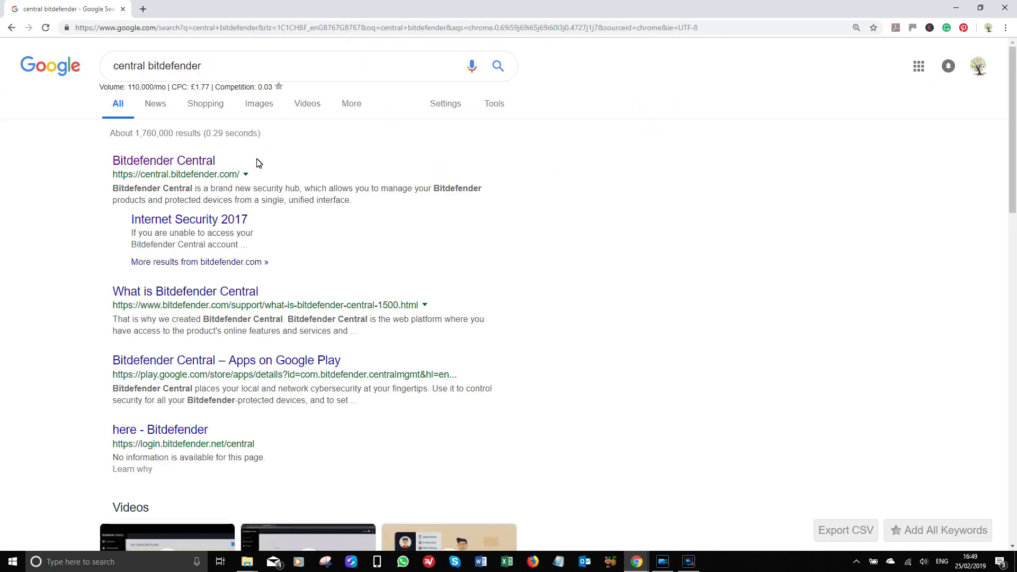
pyautogui.click(186, 167)
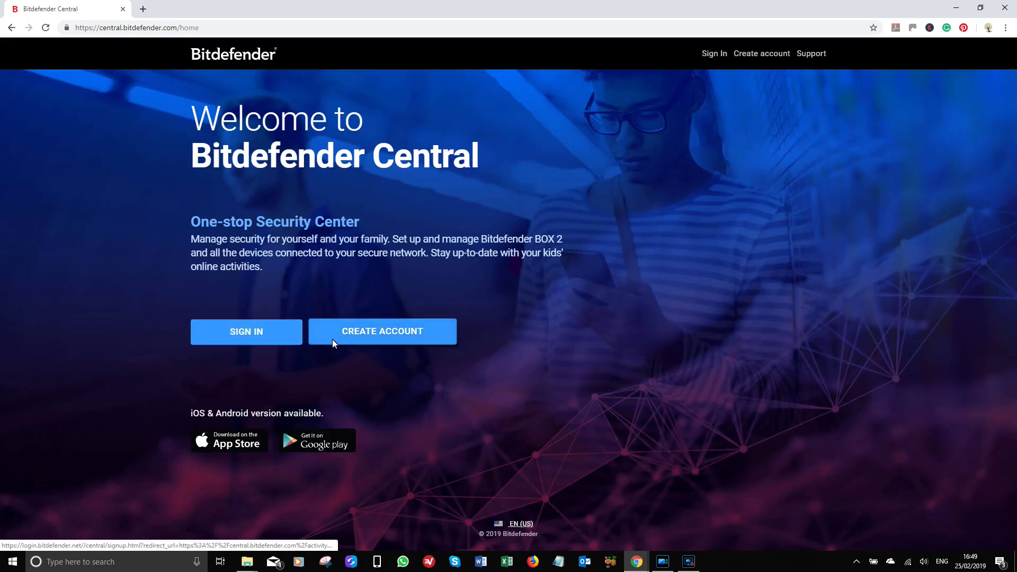
# Sign in to Bitdefender Central and view Test Phone's Protection tab scan report
pyautogui.click(245, 339)
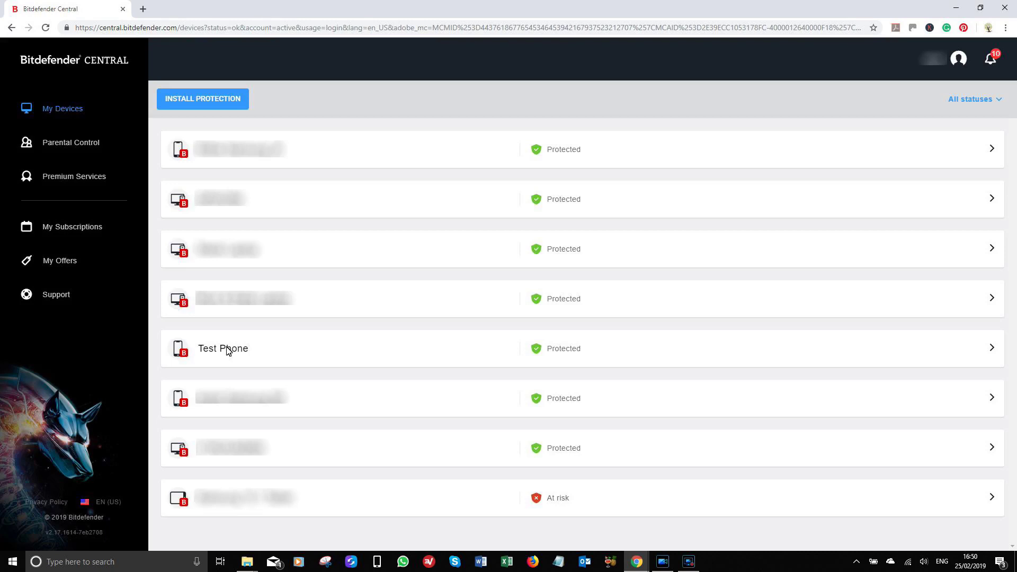
pyautogui.click(226, 351)
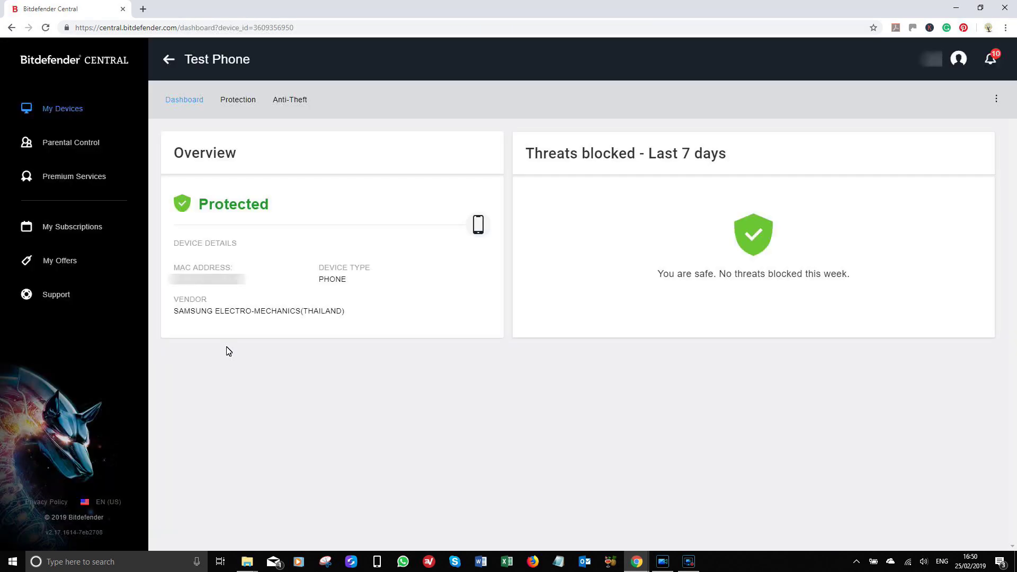
pyautogui.click(237, 100)
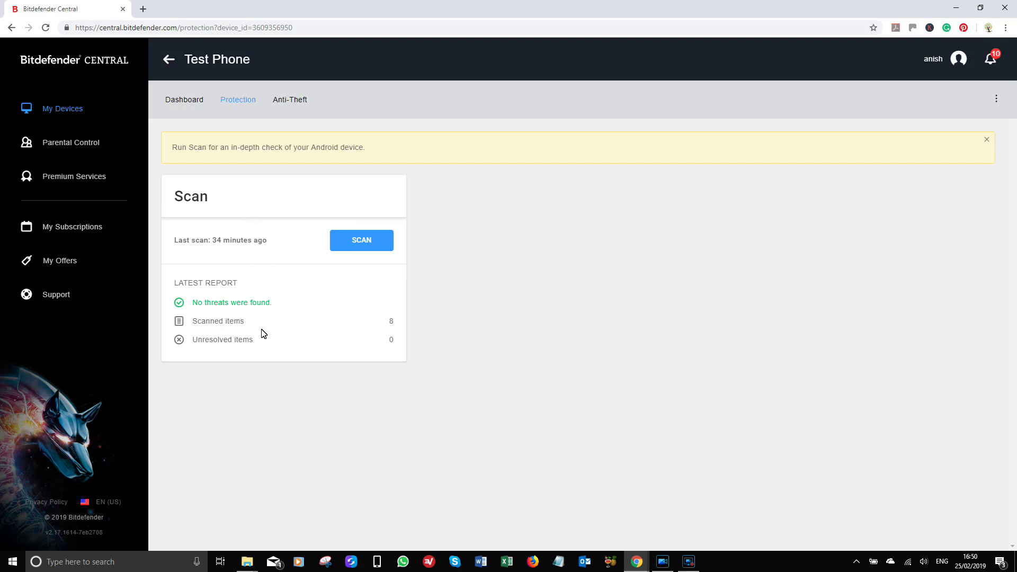
# Locate Test Phone on the map from its Anti-Theft tab
pyautogui.click(296, 99)
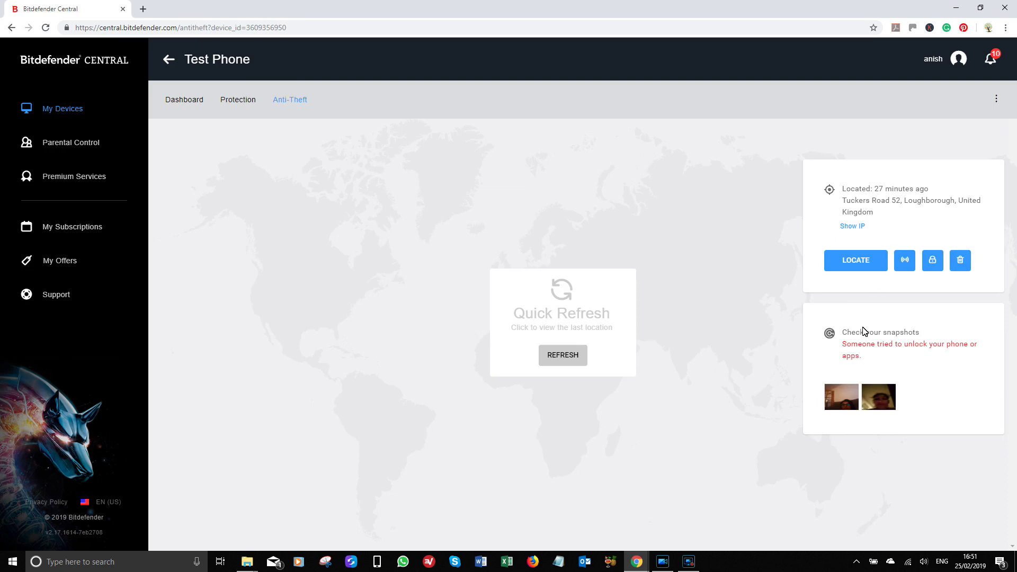
pyautogui.click(861, 268)
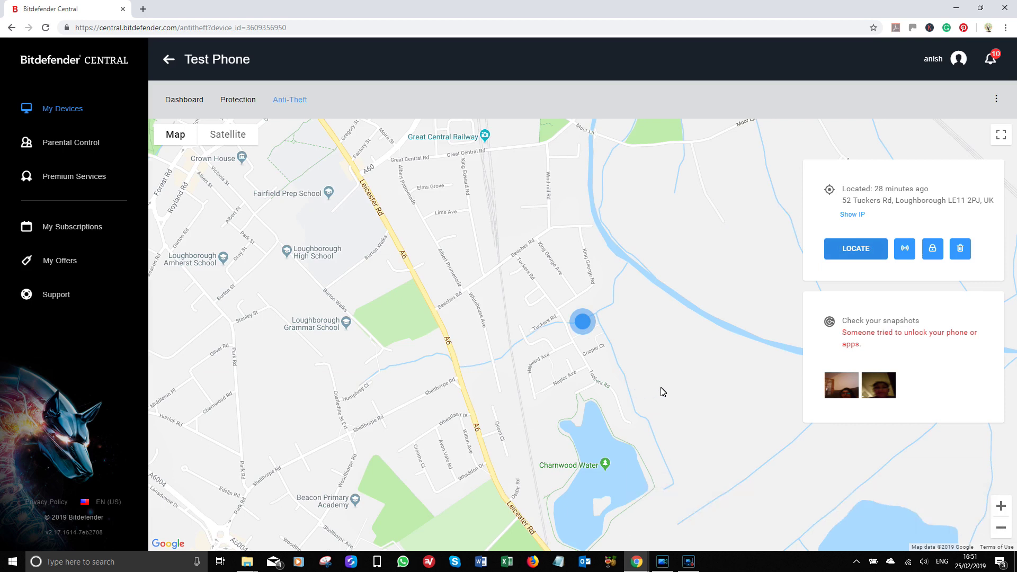
pyautogui.click(904, 250)
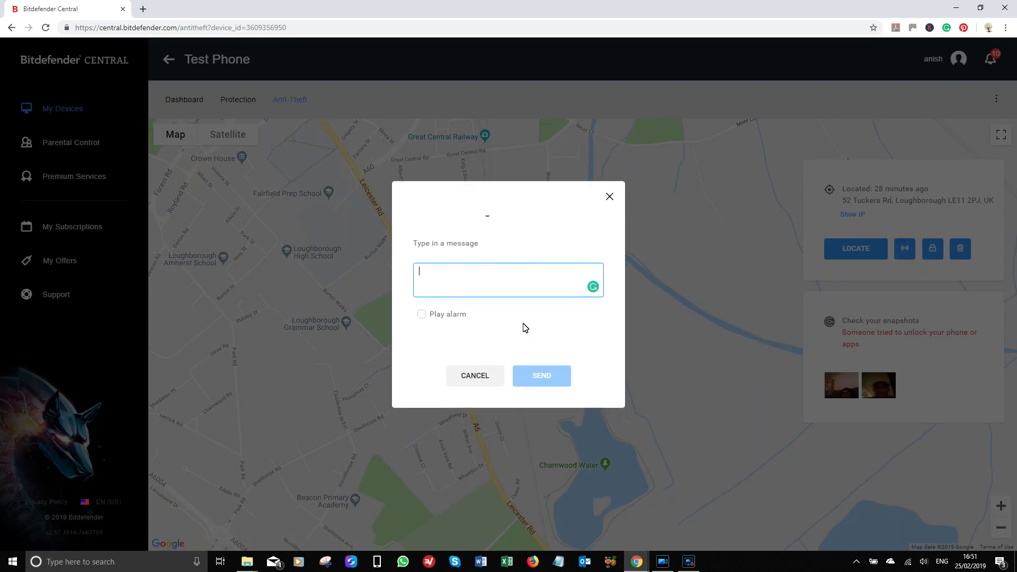
pyautogui.write('test')
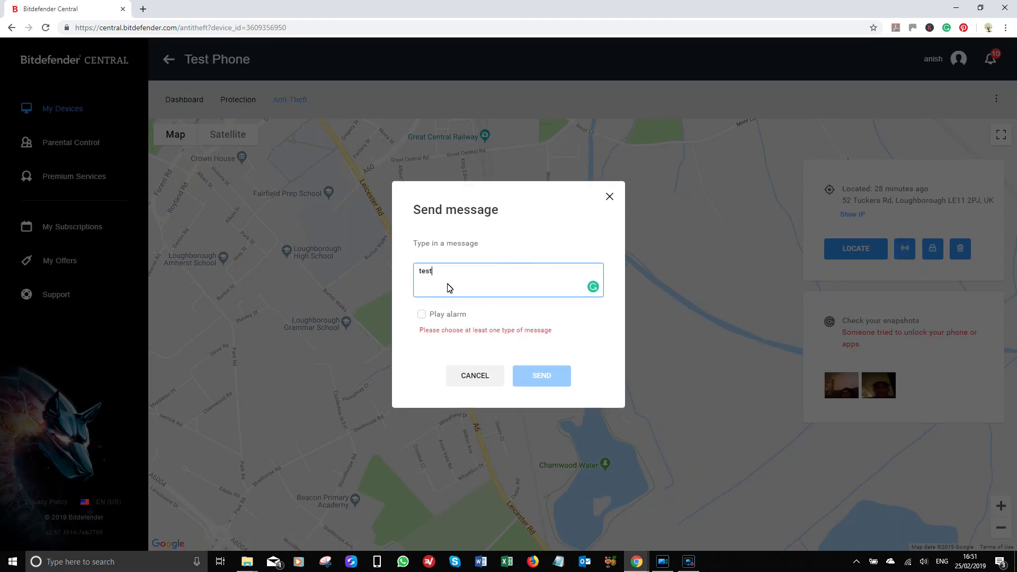
pyautogui.click(421, 315)
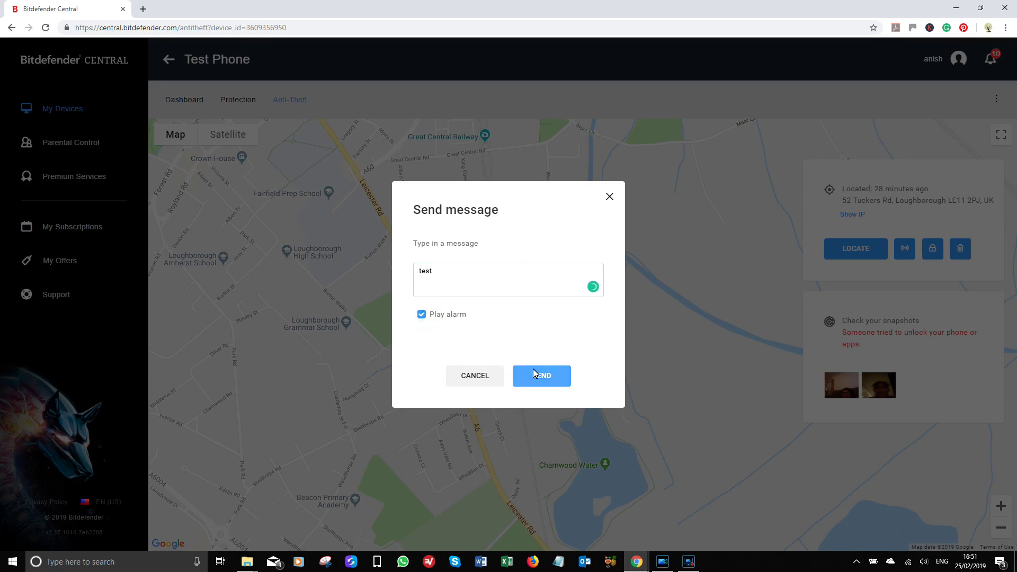
pyautogui.click(609, 197)
pyautogui.click(960, 248)
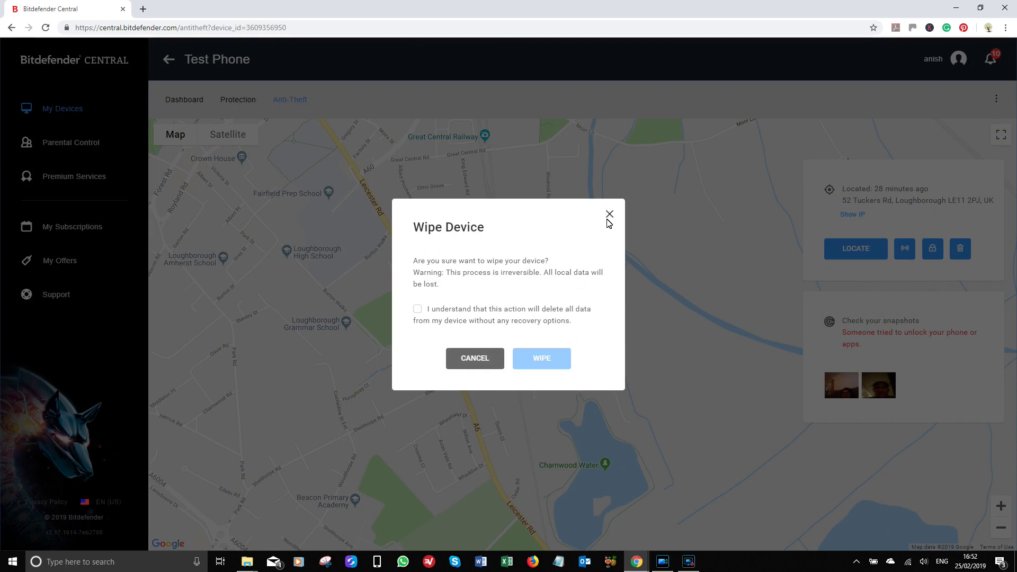
pyautogui.click(608, 216)
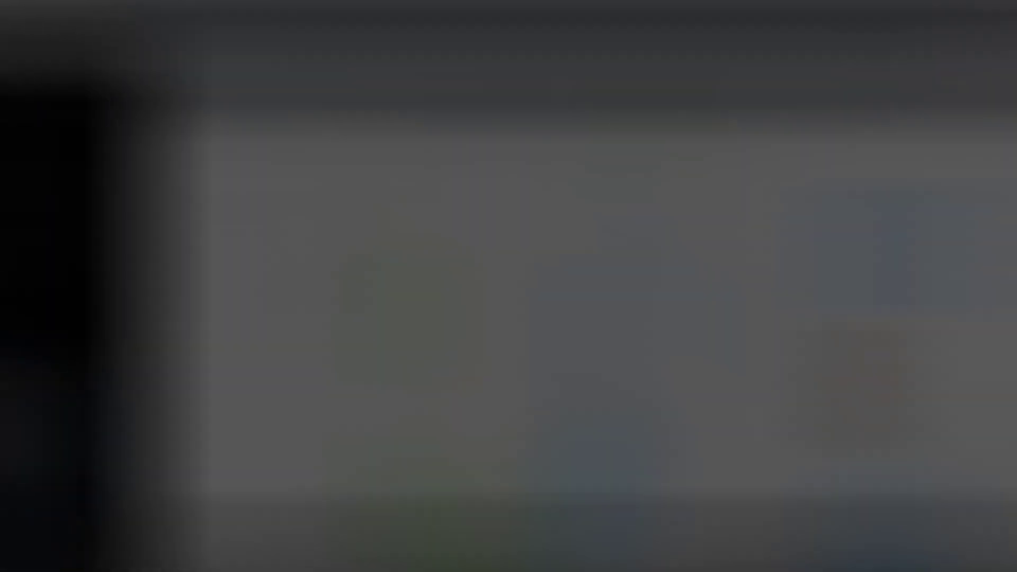